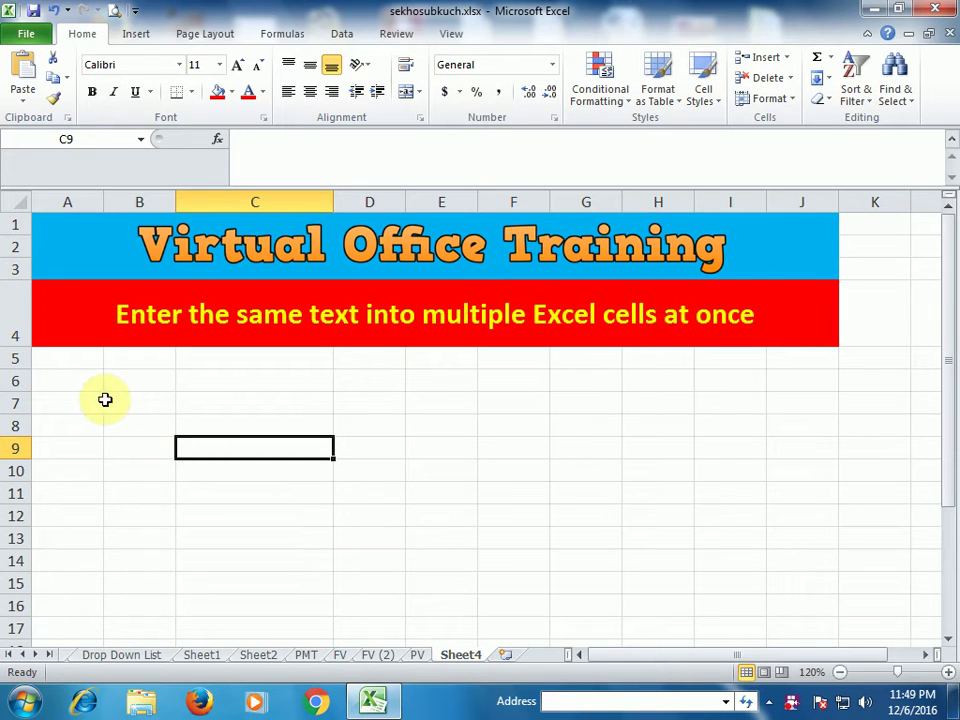
- Select the empty block A7:J15 below the banner on Sheet4
click(222, 410)
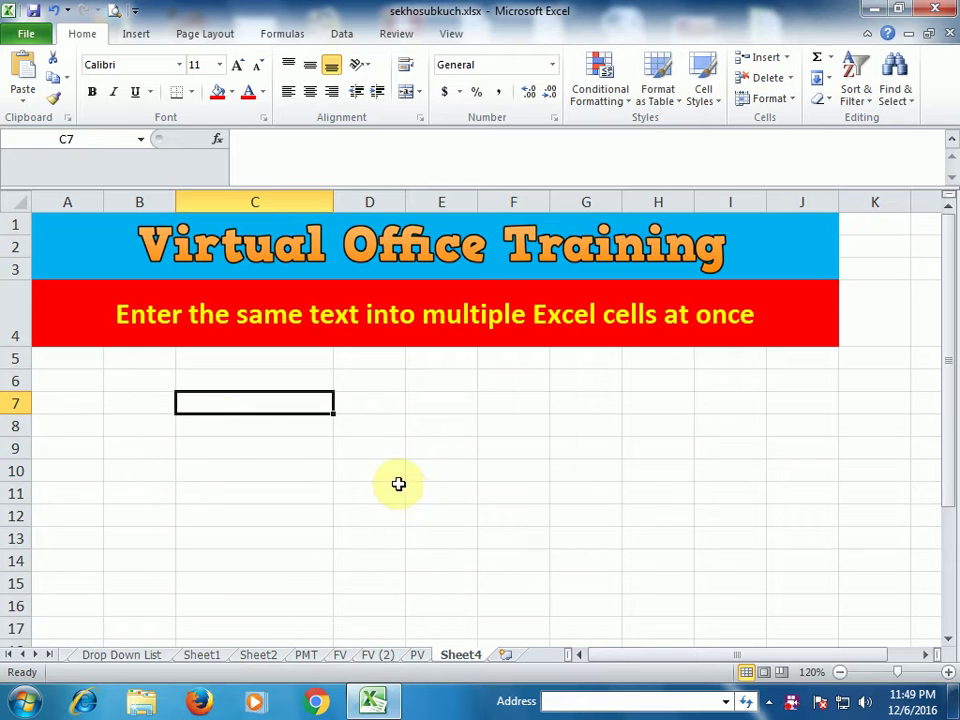
mouse_move(69, 400)
mouse_down()
mouse_move(819, 420)
mouse_move(814, 587)
mouse_up()
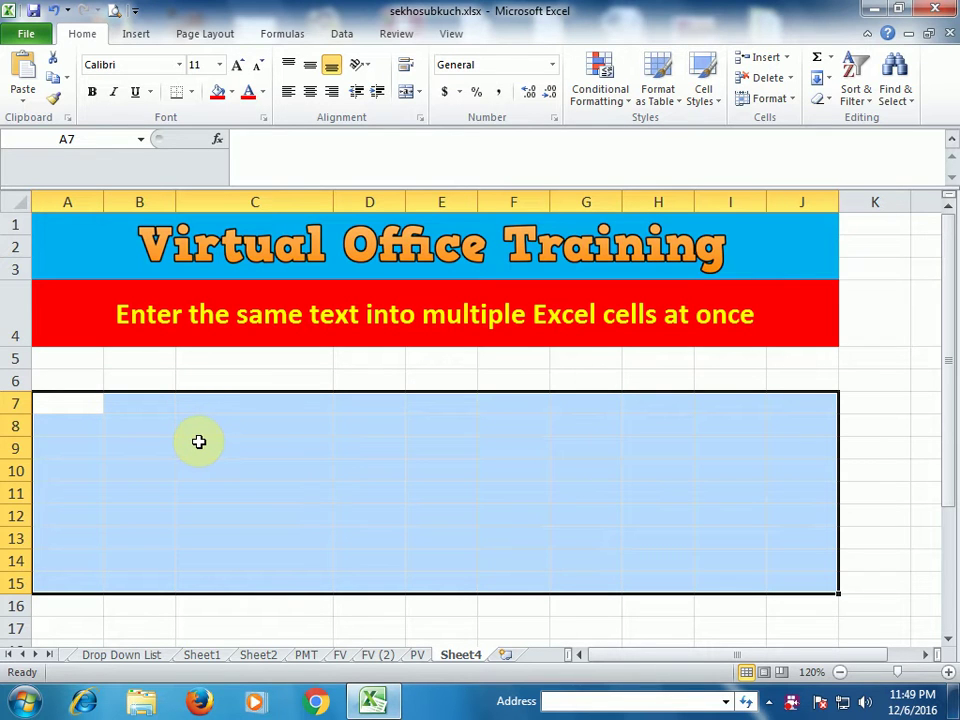
- Type 'Excel' once and fill it into every cell of A7:J15 with Ctrl+Enter
key(F2)
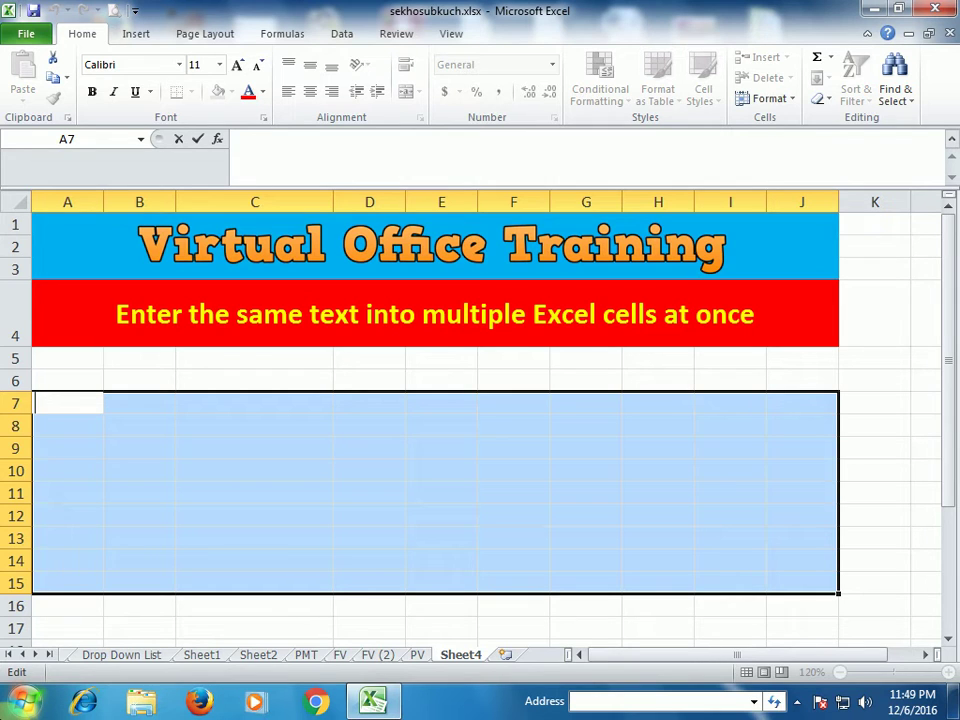
text(Exc)
text(el)
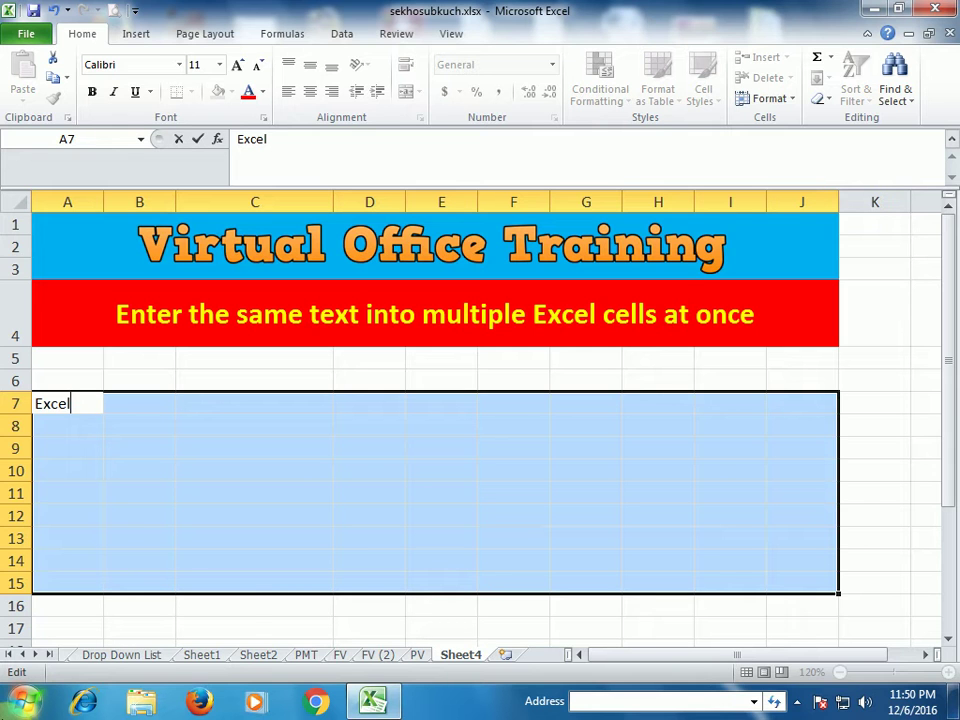
key(ctrl+Return)
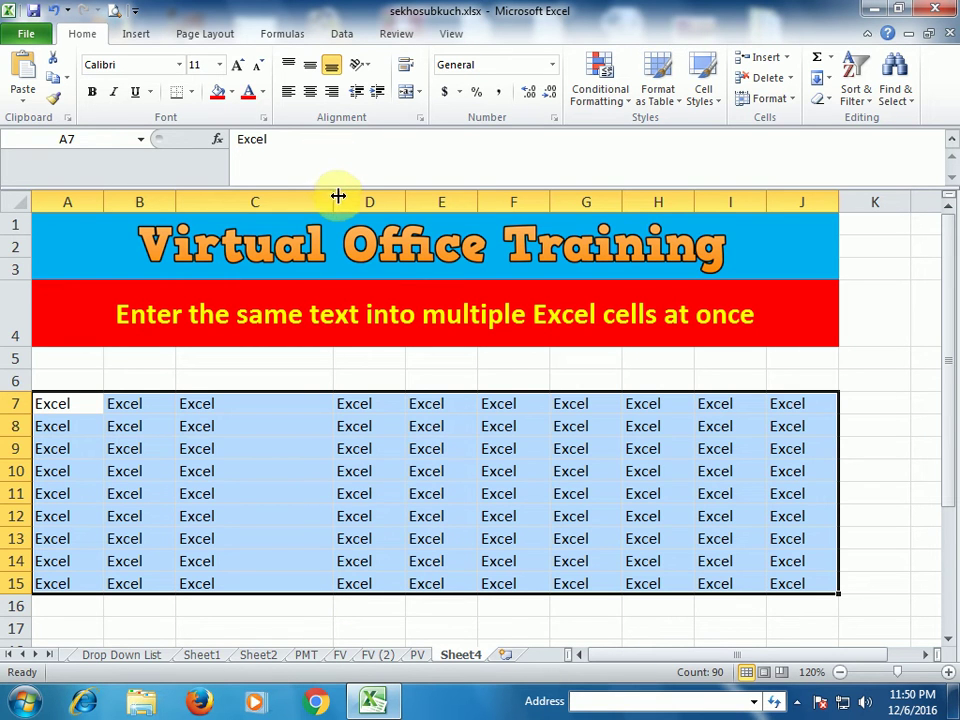
click(371, 580)
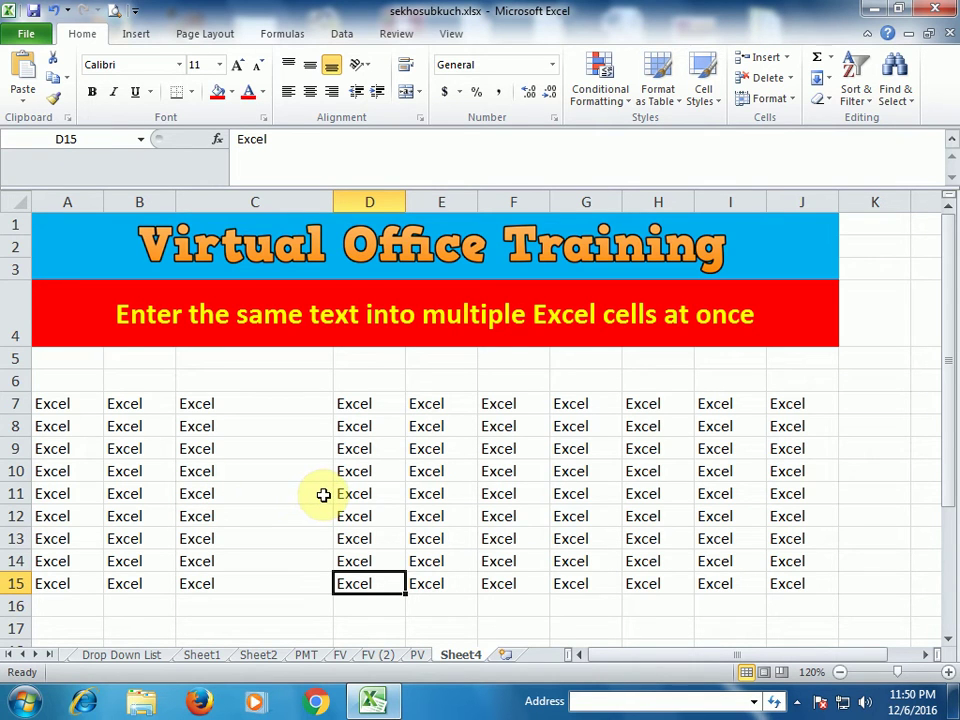
scroll(324, 495, down, 1)
scroll(324, 493, down, 2)
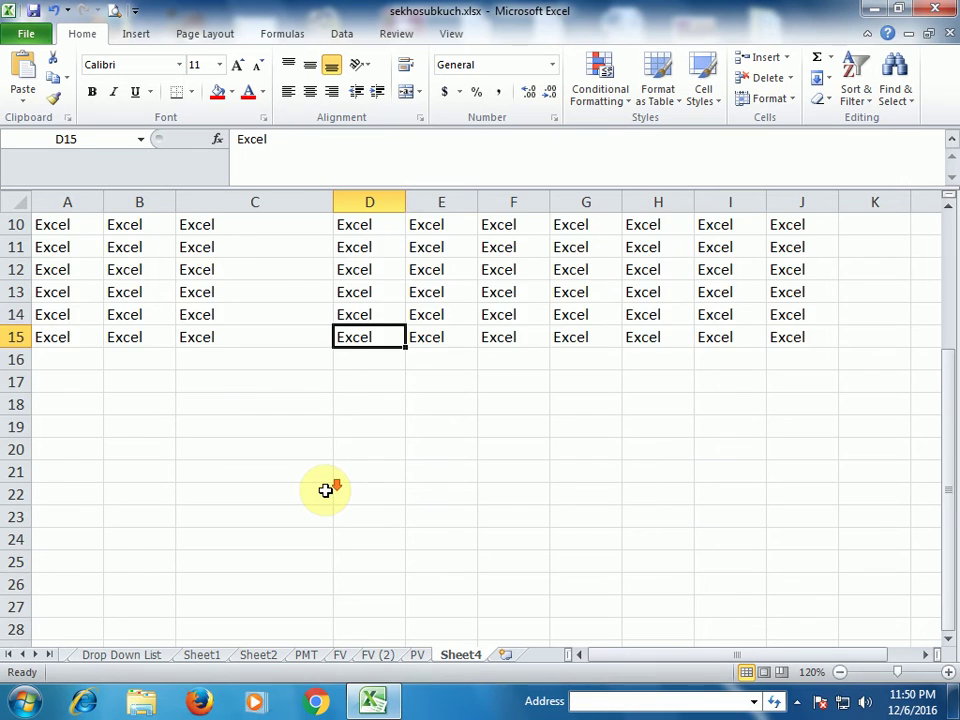
scroll(325, 490, down, 2)
scroll(328, 487, up, 2)
scroll(329, 485, up, 3)
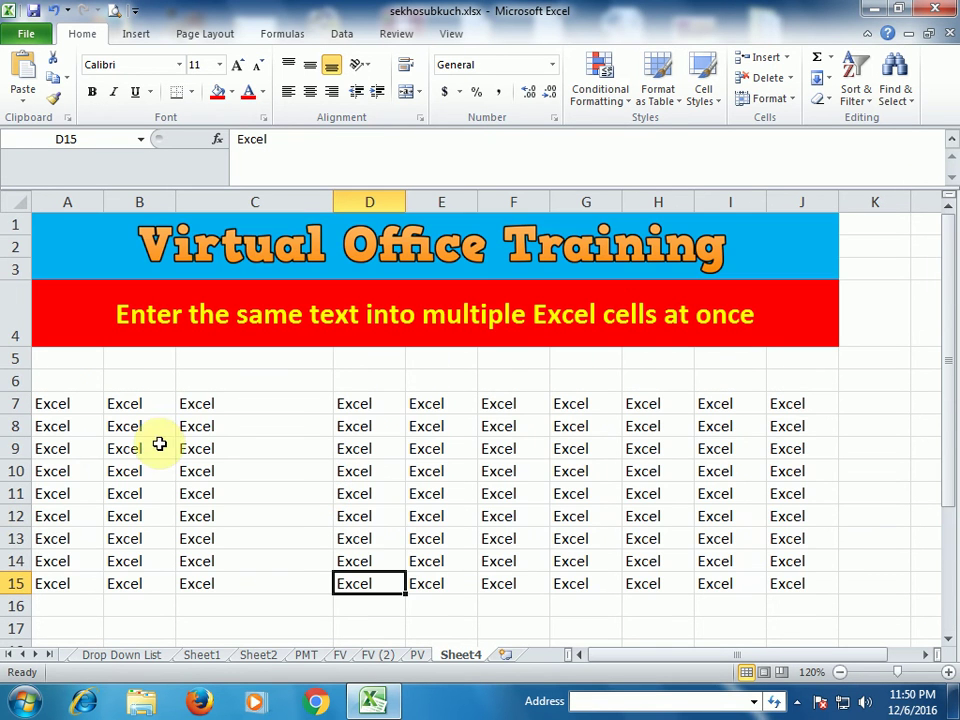
scroll(293, 497, down, 2)
scroll(294, 497, down, 3)
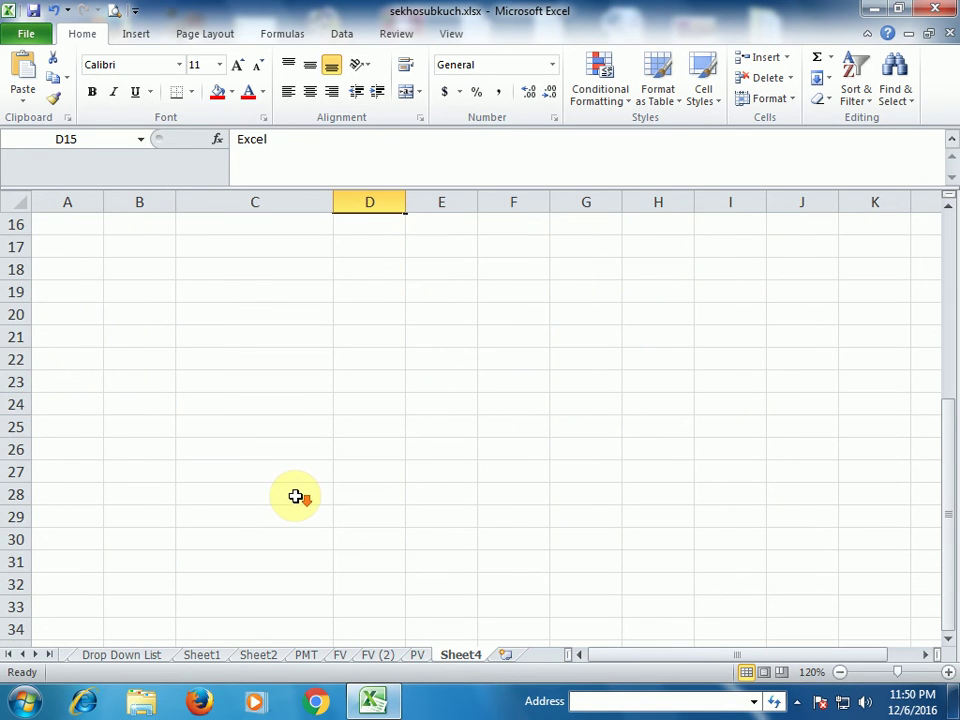
scroll(296, 493, up, 2)
scroll(296, 489, up, 1)
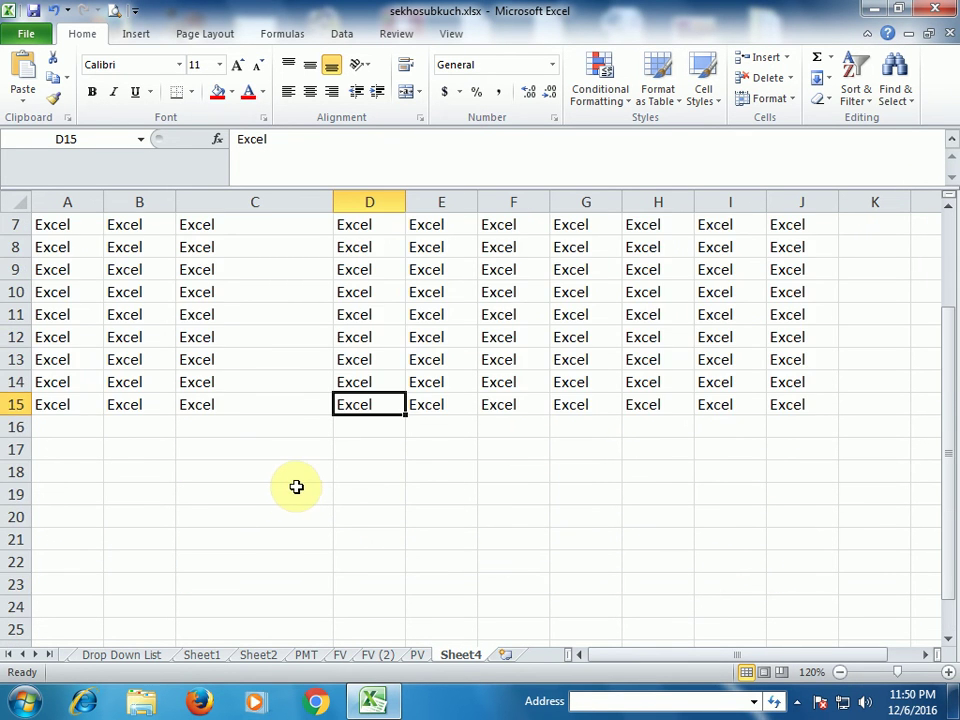
click(160, 523)
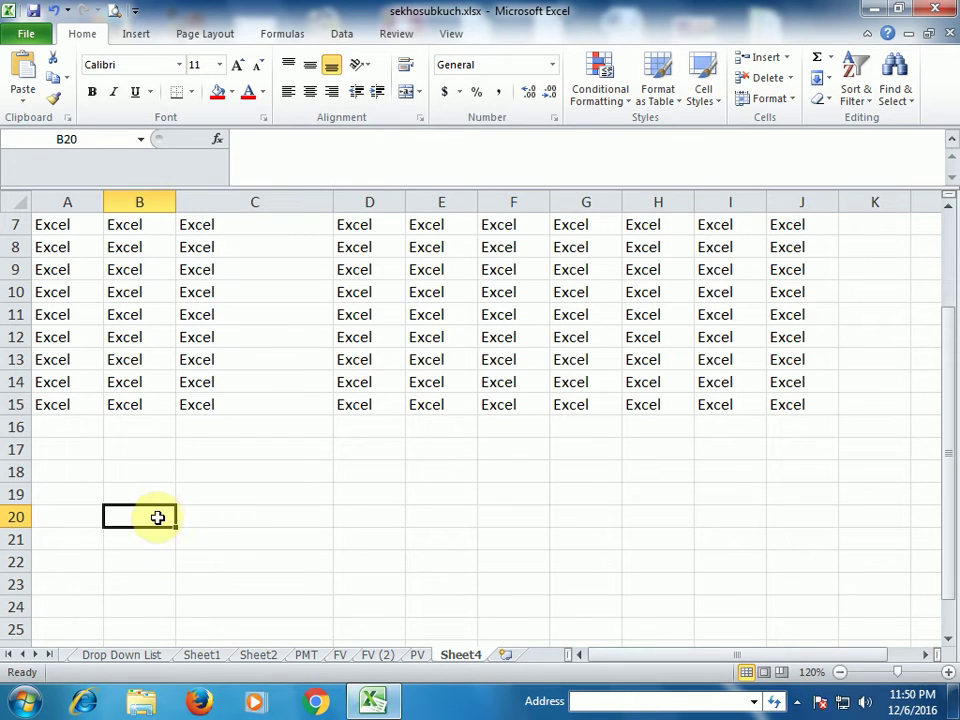
- Select B20:B25, F19:F24 and J17:J22 together and fill them all with 'Word'
drag(158, 517, 150, 626)
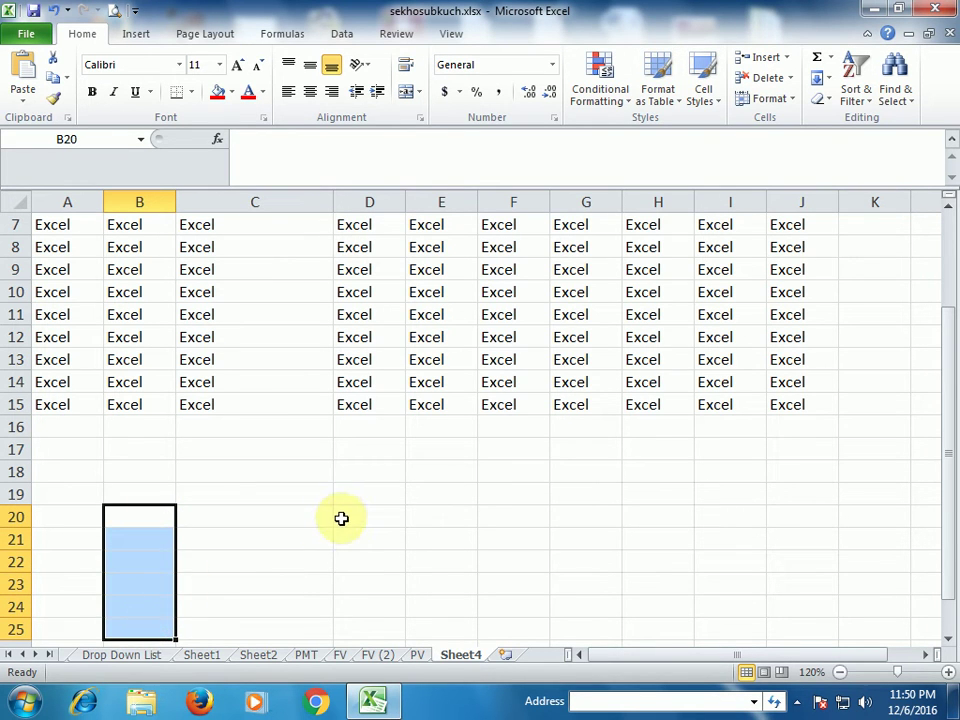
ctrl+drag(499, 497, 499, 600)
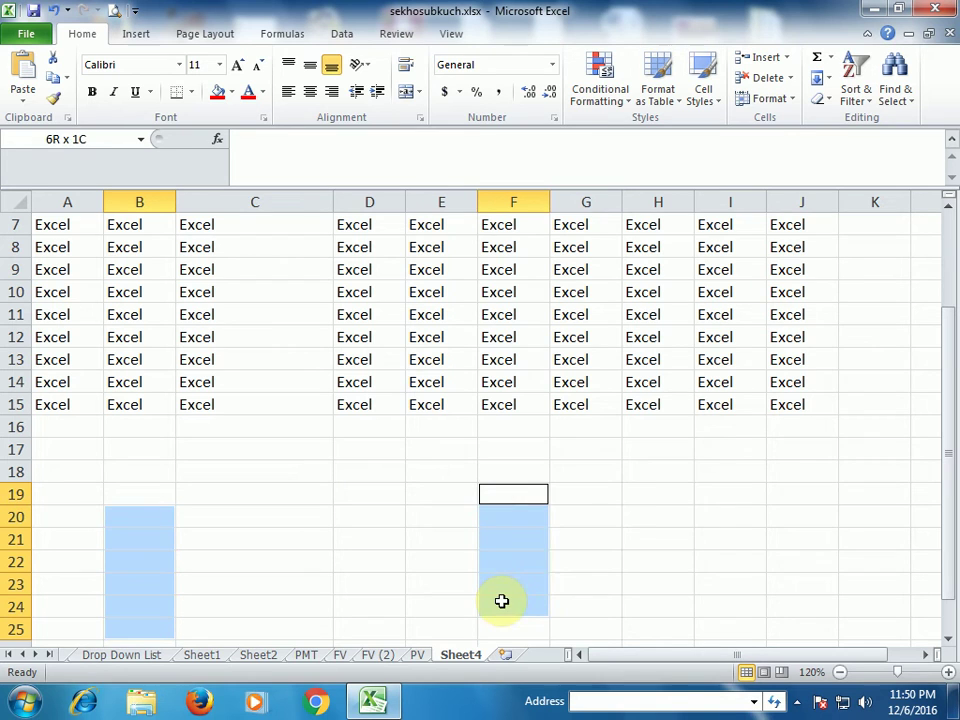
ctrl+drag(806, 446, 811, 553)
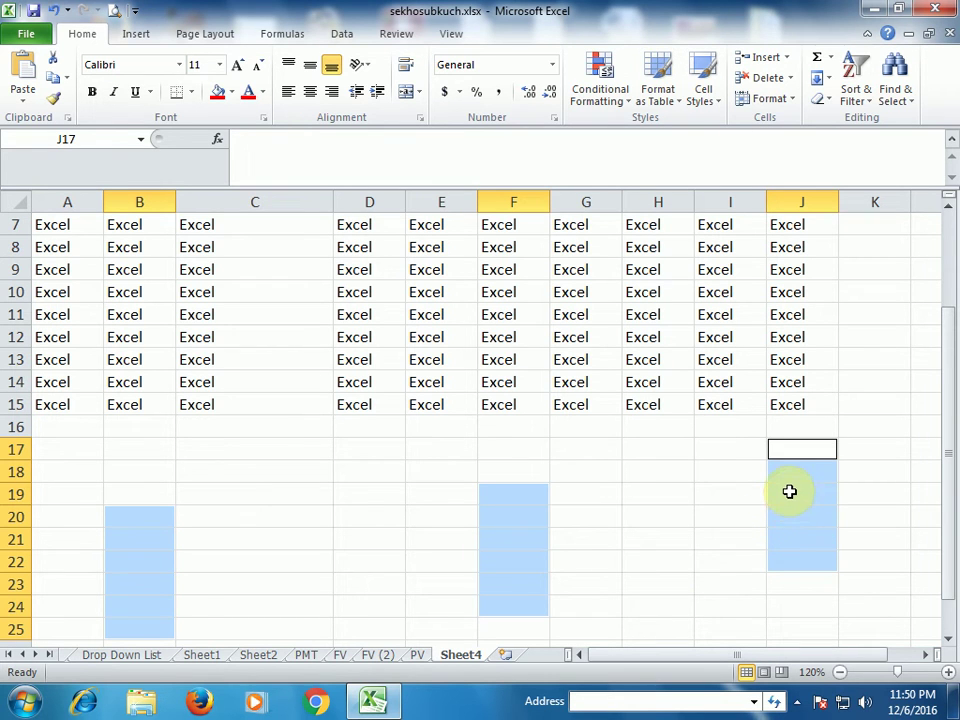
key(F2)
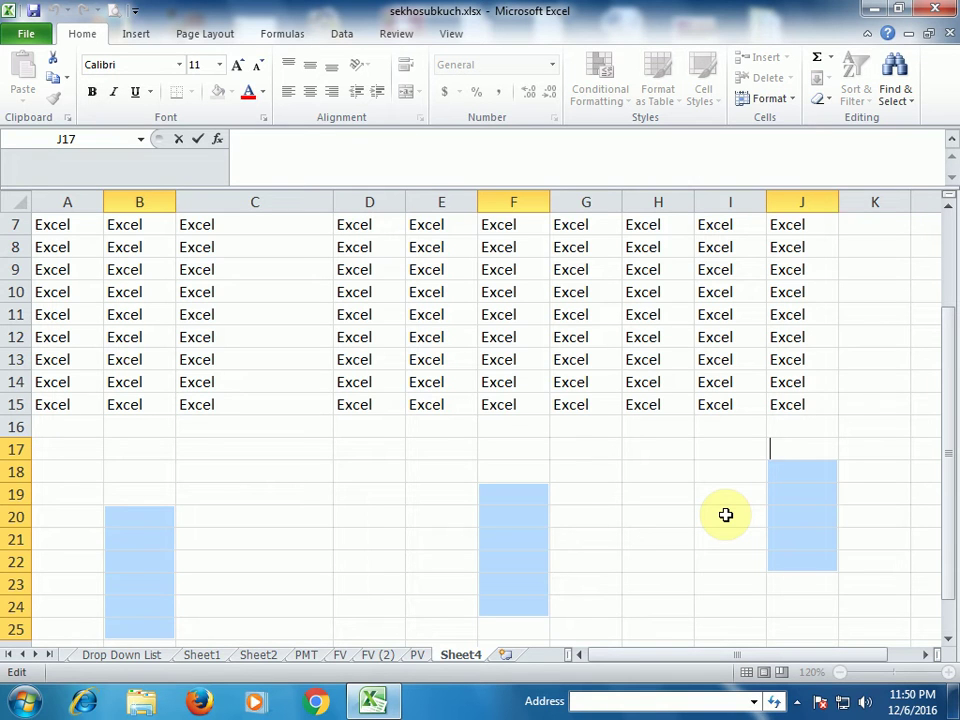
text(Wo)
text(rd)
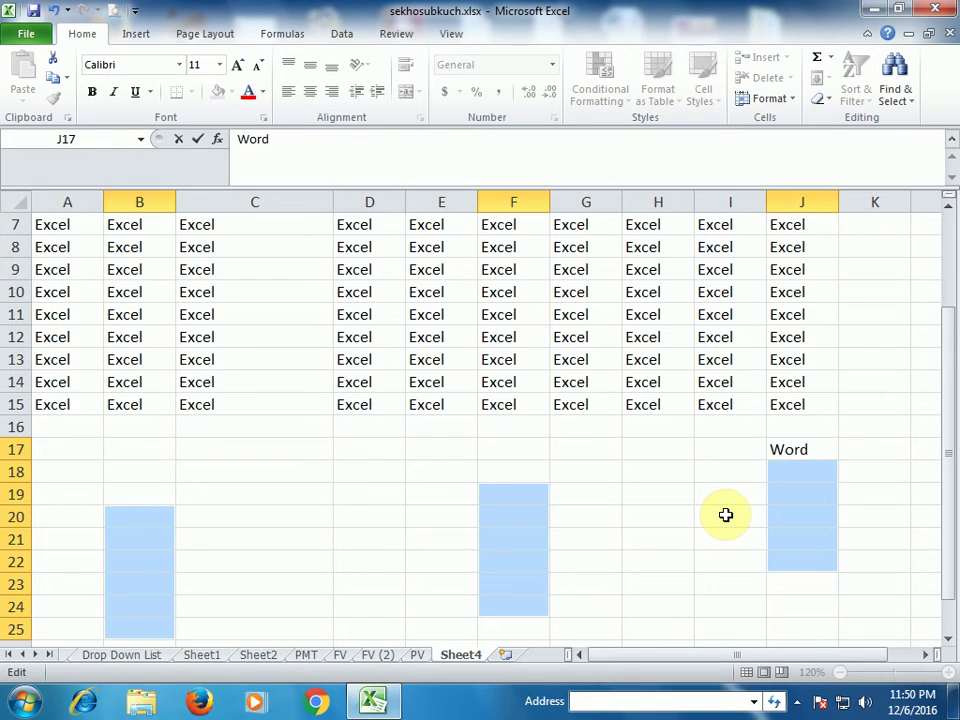
key(ctrl+Return)
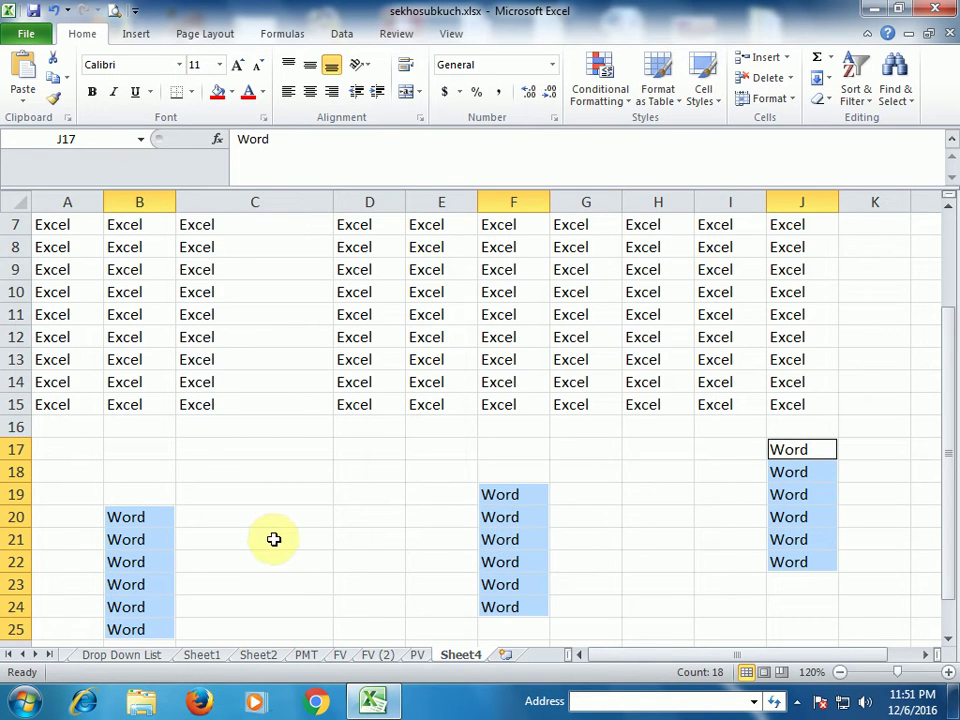
- Scroll down past the Word ranges to the empty rows below
scroll(273, 539, down, 2)
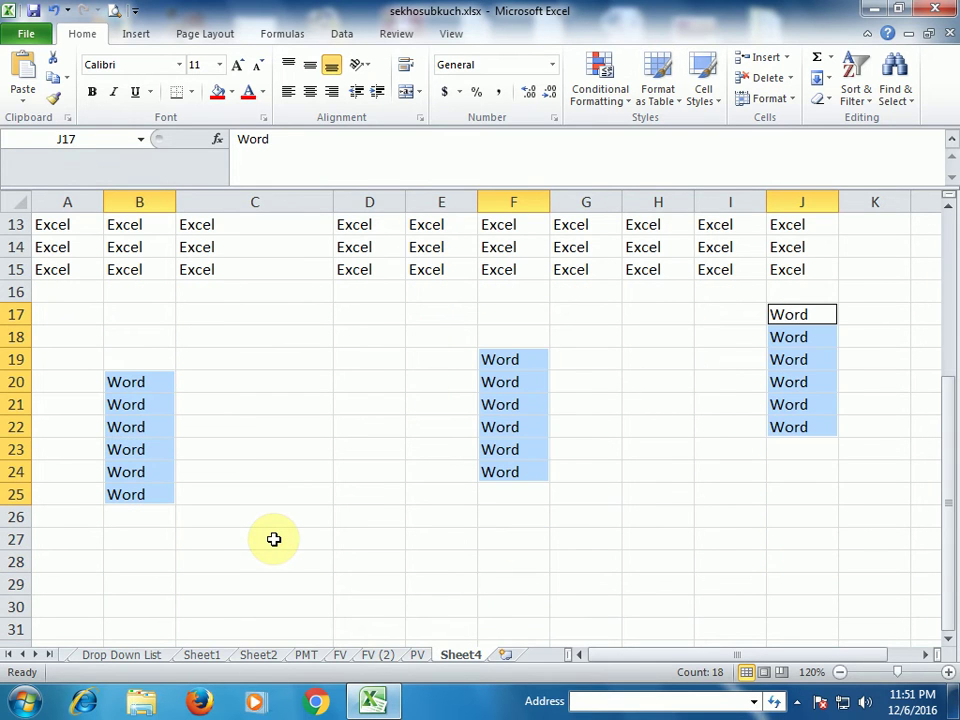
scroll(273, 539, up, 2)
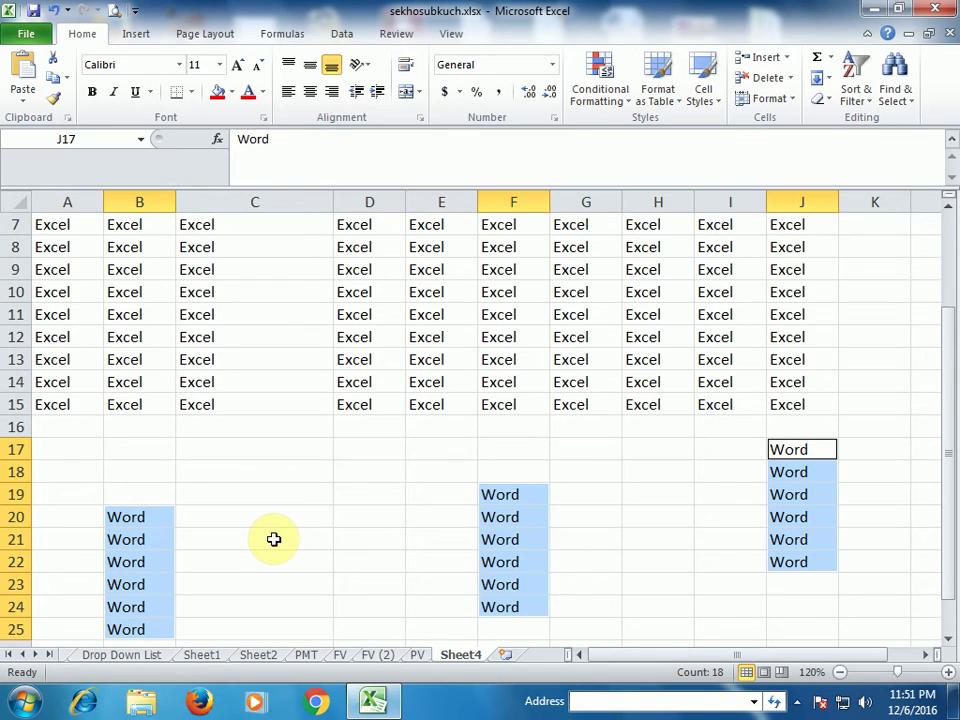
scroll(273, 539, down, 2)
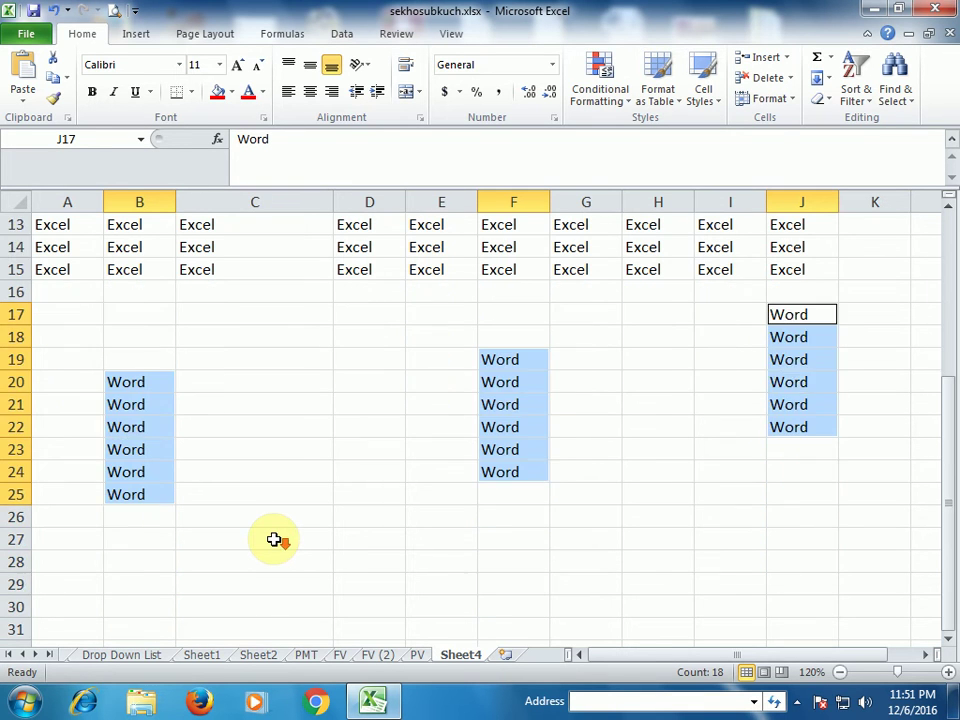
scroll(273, 539, down, 3)
scroll(273, 539, up, 2)
scroll(273, 539, down, 1)
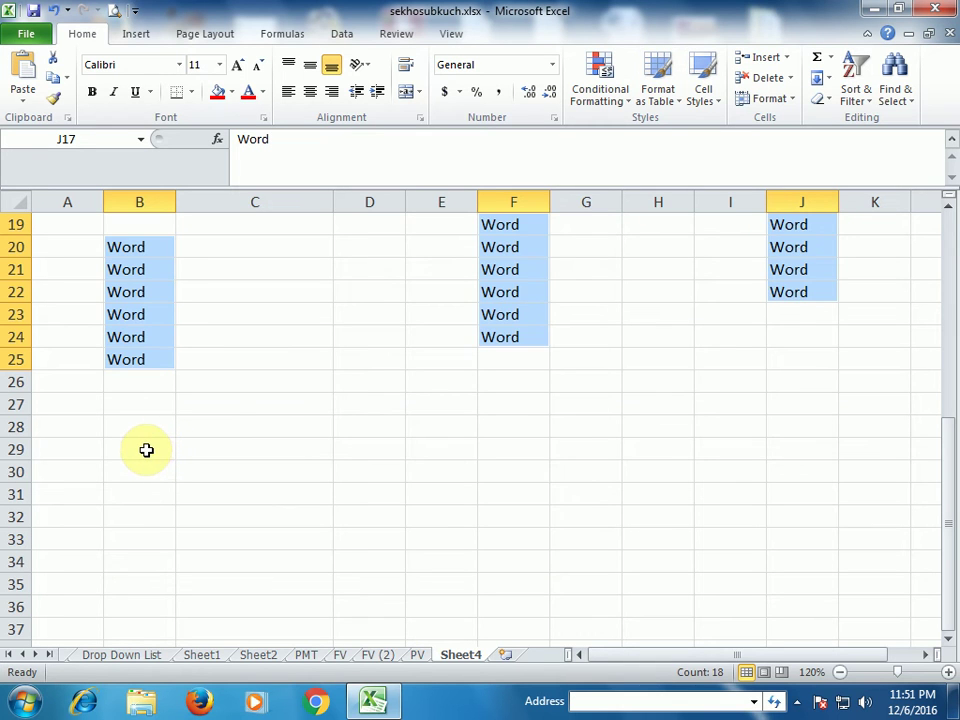
- Select B29:F36 and enter the headers Date and Description in B29 and C29
mouse_move(168, 450)
mouse_down()
mouse_move(396, 457)
mouse_move(525, 597)
mouse_up()
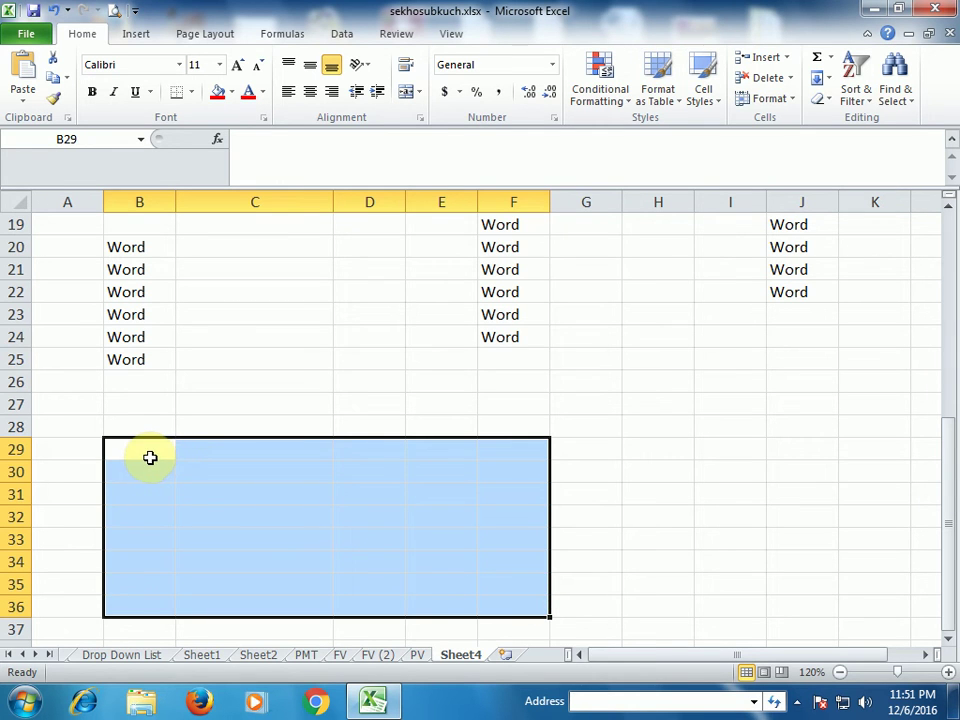
key(F2)
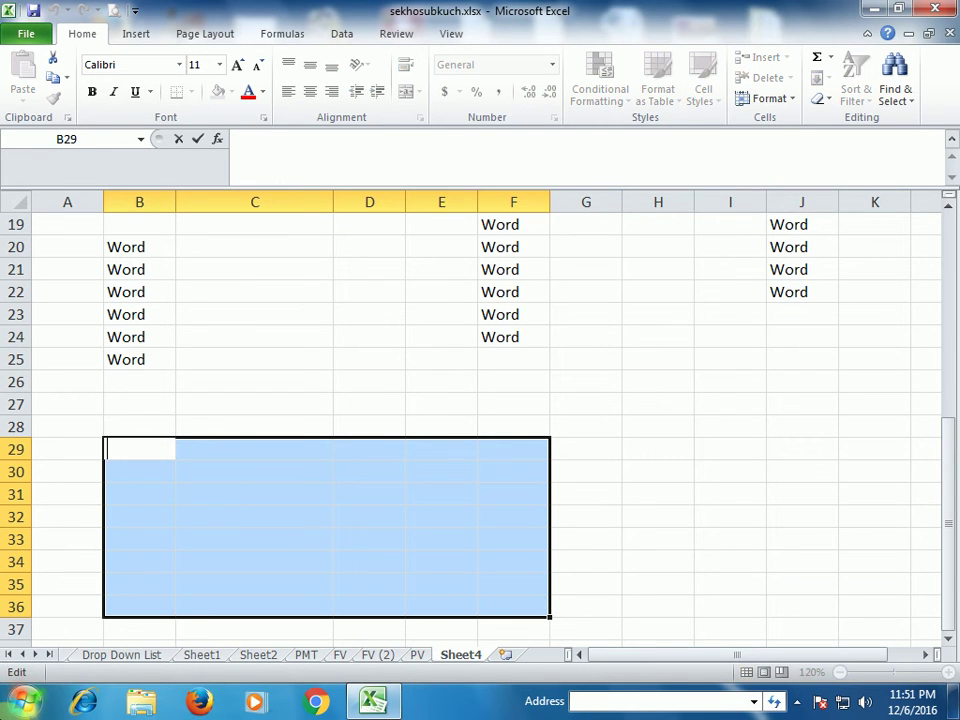
text(Date)
key(Tab)
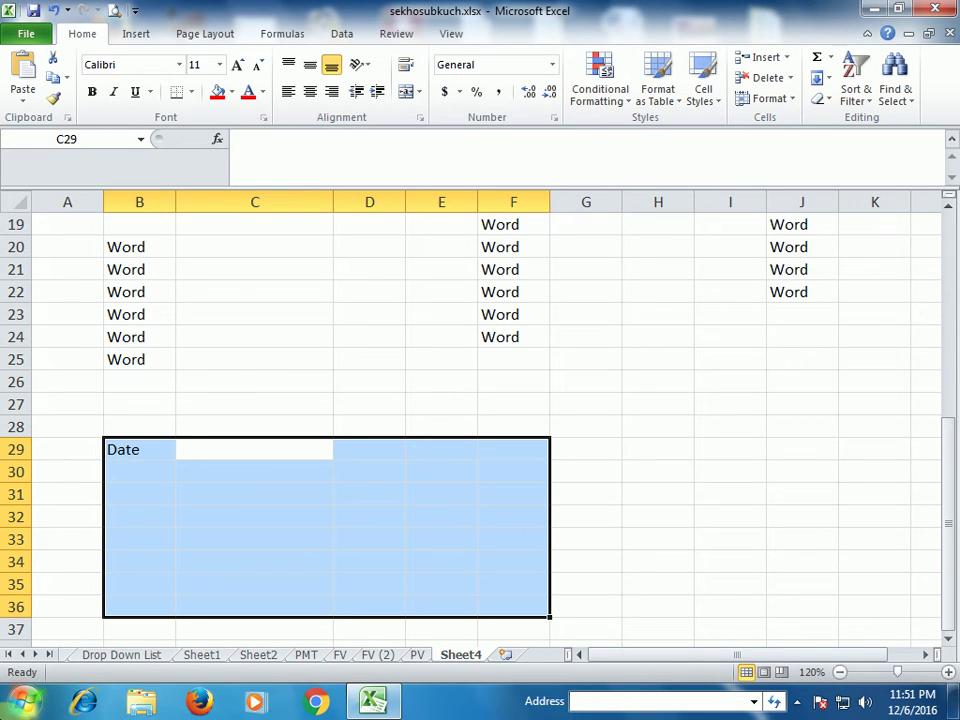
text(Descrti)
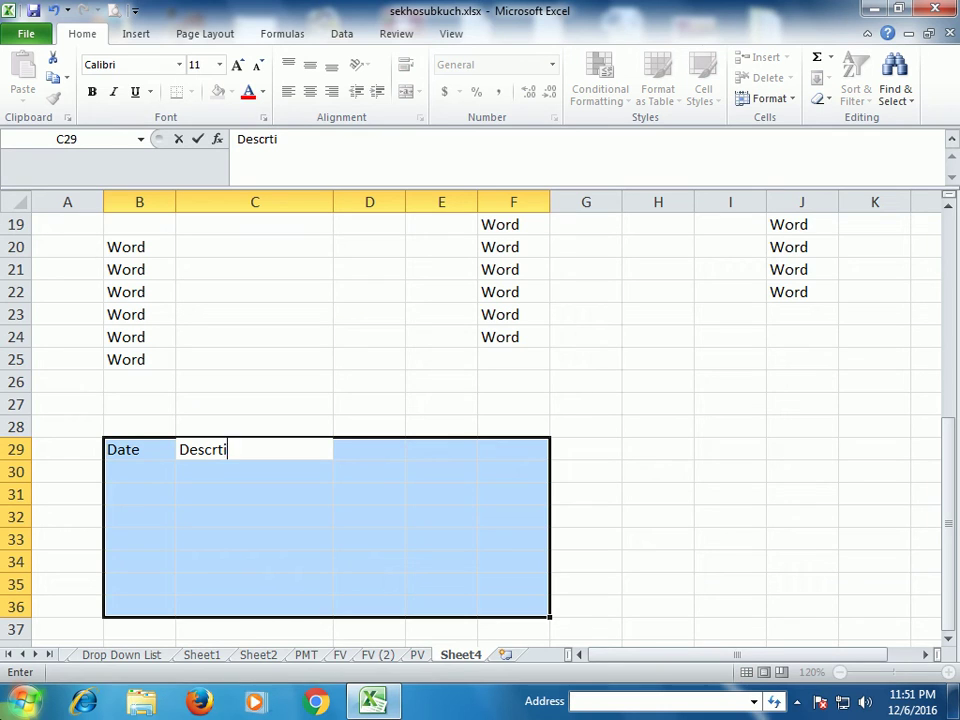
text(p)
text(p)
key(BackSpace)
key(BackSpace)
key(BackSpace)
text(ption)
key(Tab)
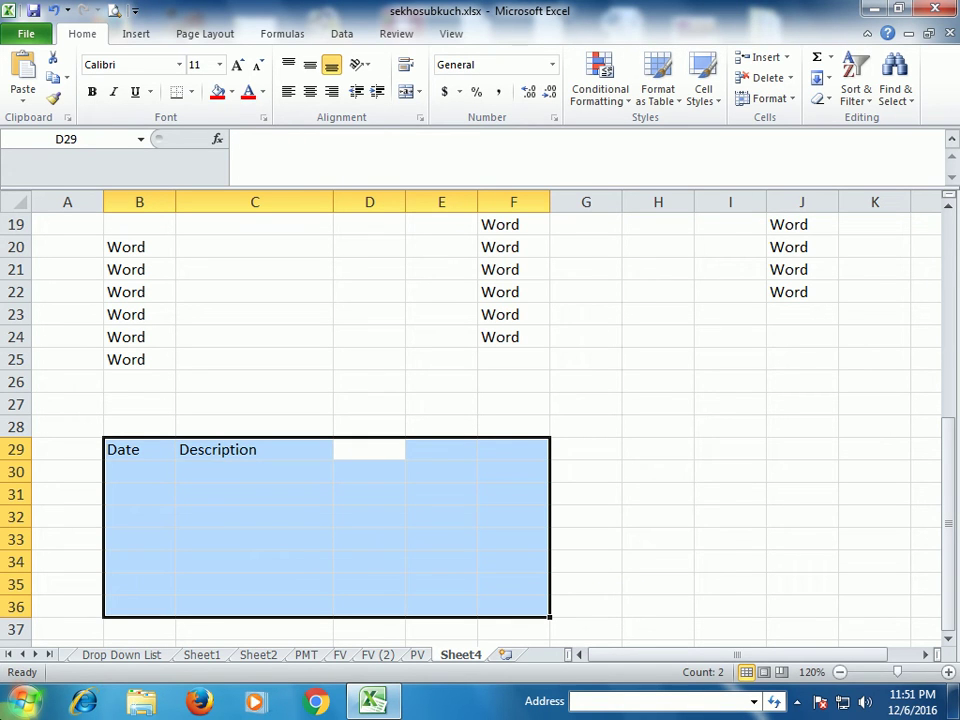
- Enter the remaining headers Qty, Rate and Amount in D29 through F29
text(Qry)
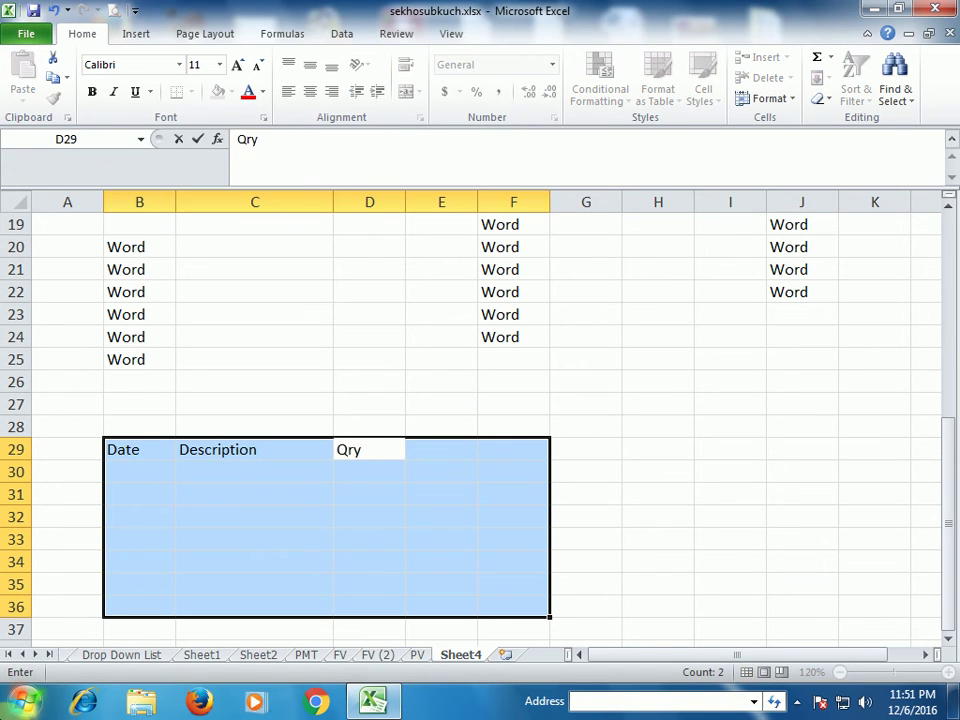
key(BackSpace)
key(BackSpace)
text(ty)
key(Tab)
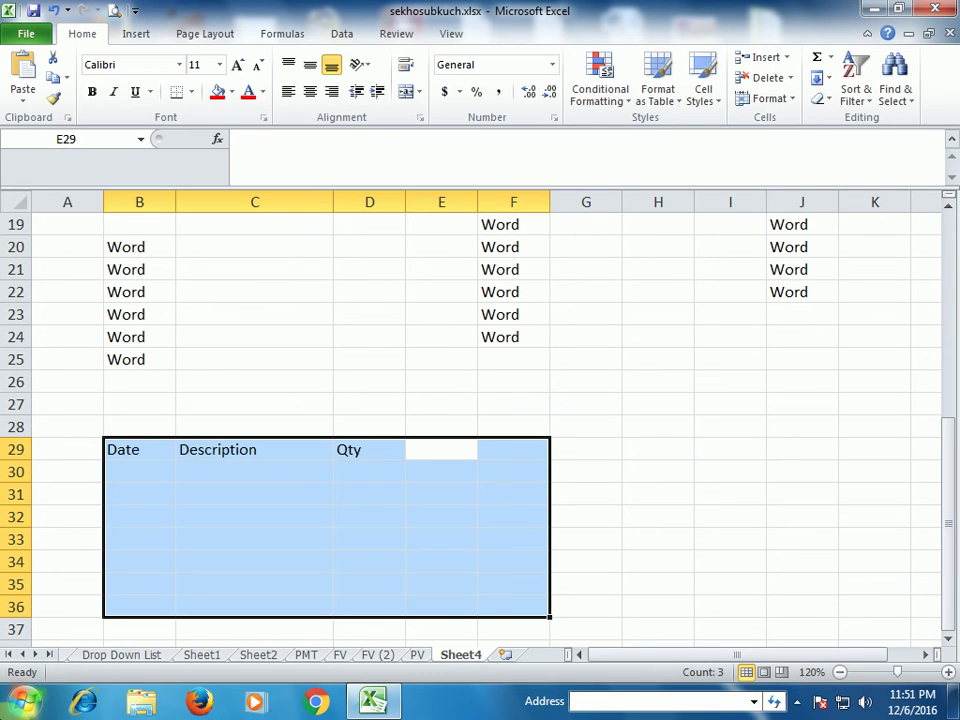
text(Rate)
key(Tab)
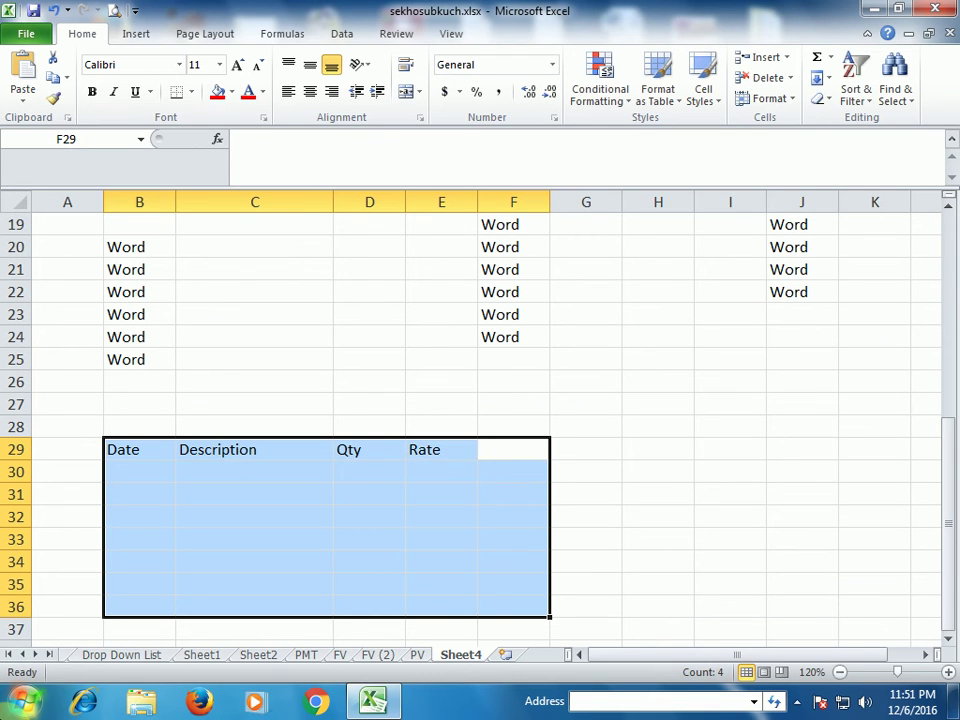
text(Amou)
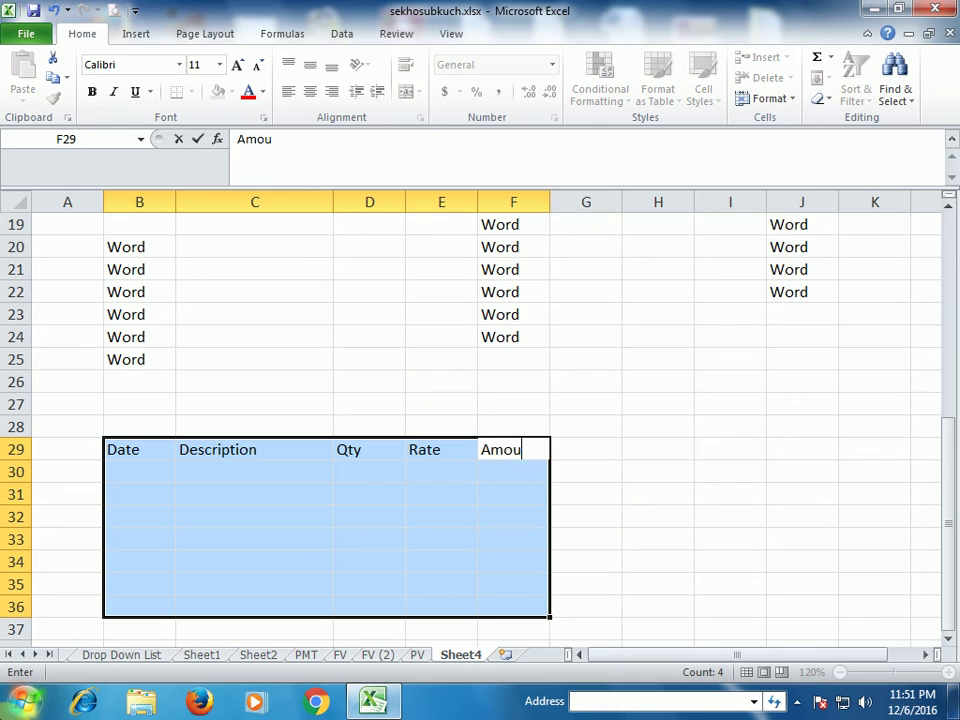
text(nt)
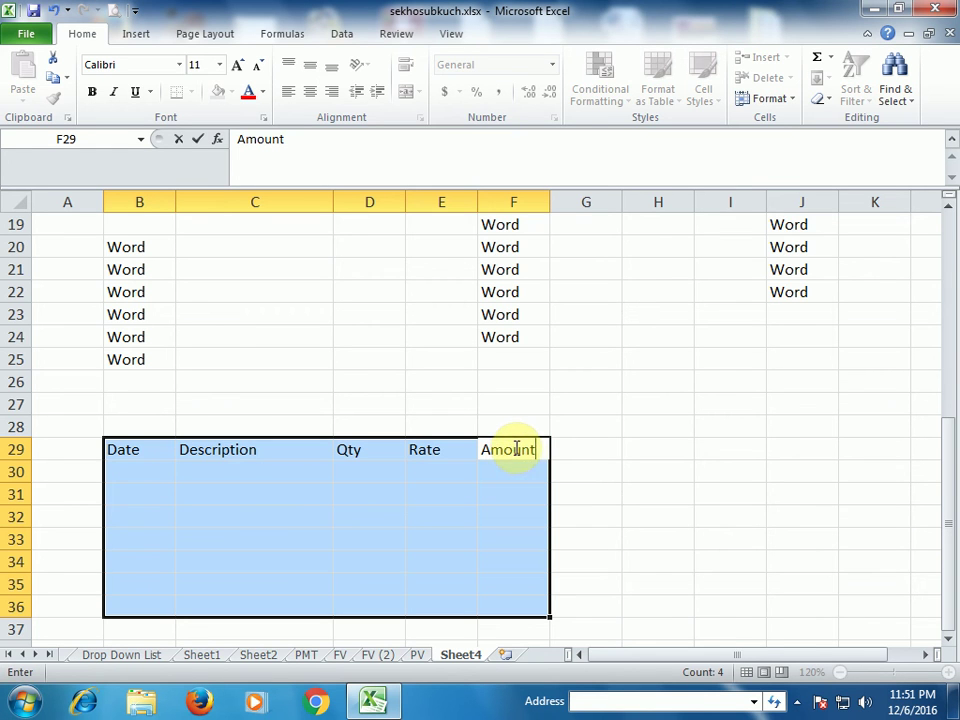
key(Return)
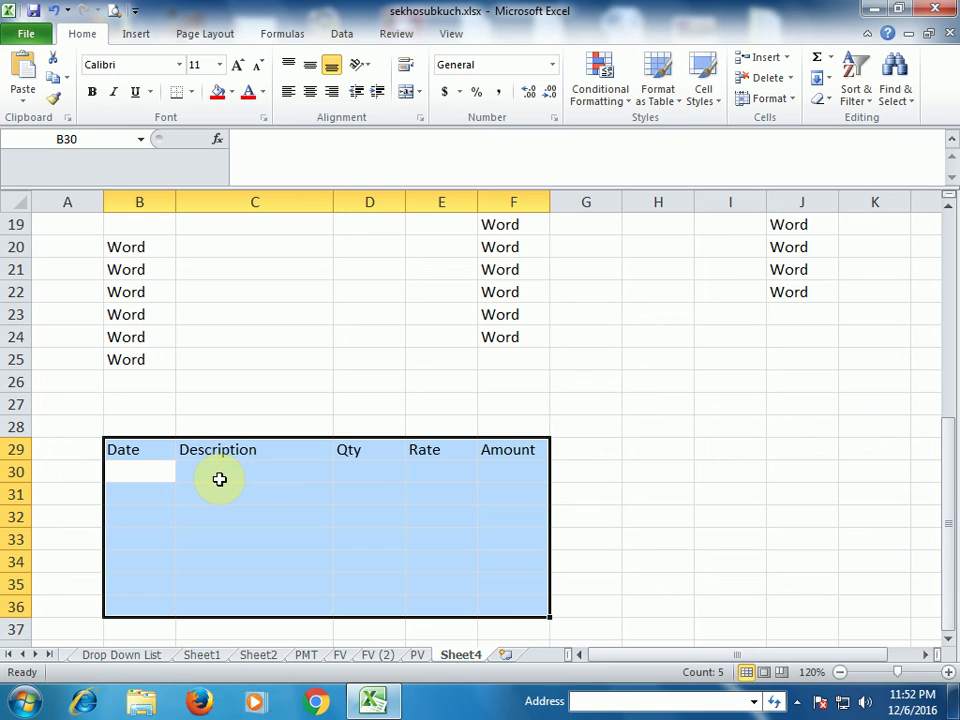
key(Tab)
key(Tab)
key(Tab)
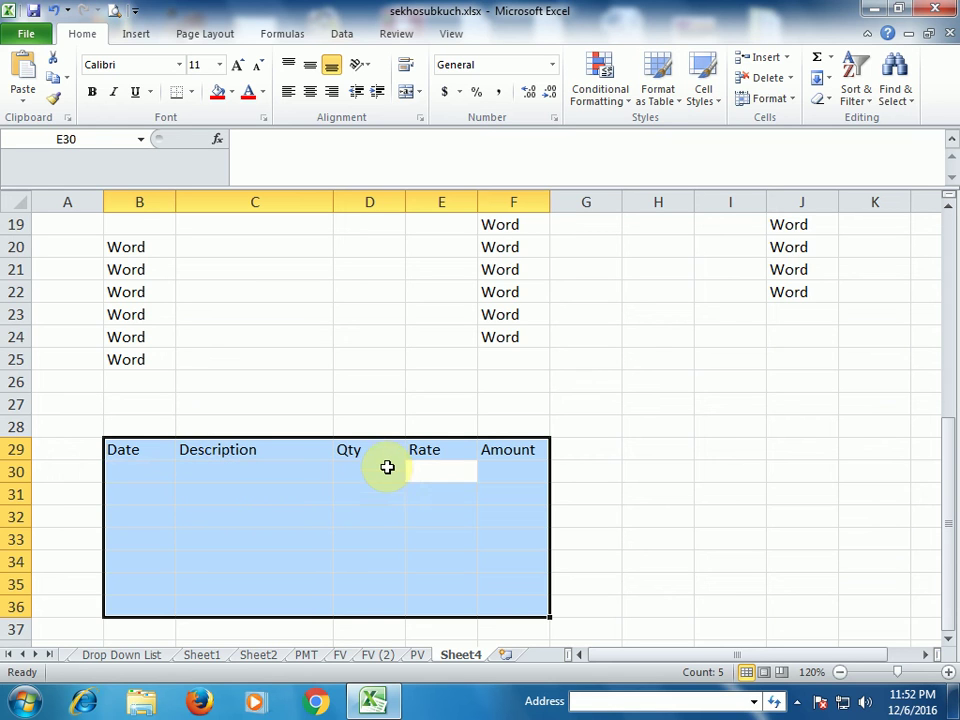
key(Tab)
key(Tab)
key(Tab)
key(Tab)
key(Tab)
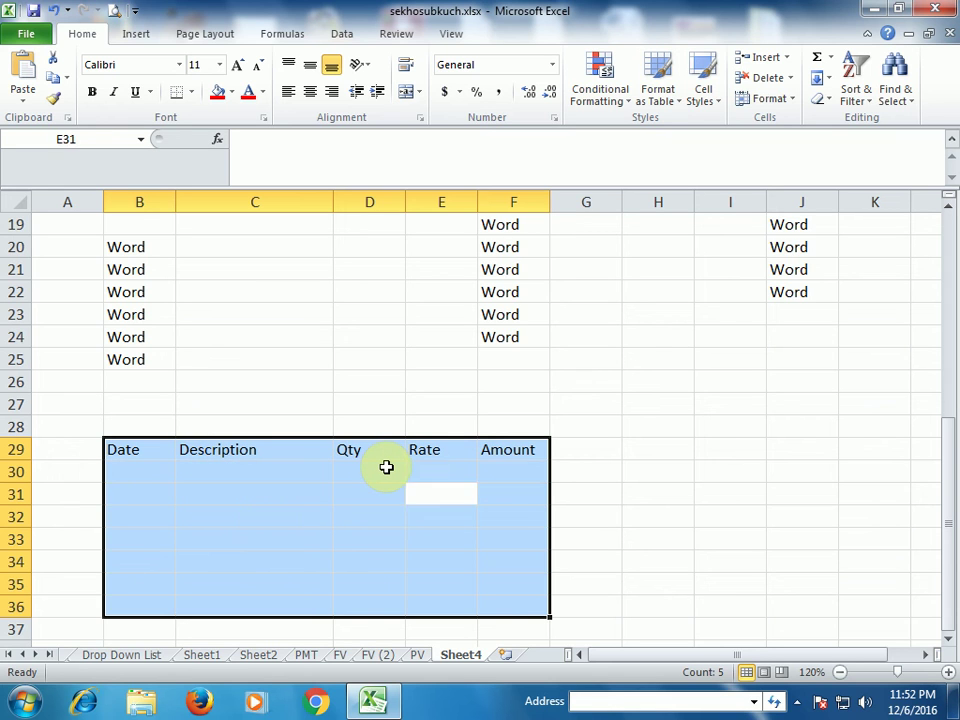
key(Tab)
key(Tab)
key(Tab)
key(Tab)
key(Tab)
key(Tab)
key(Tab)
key(Tab)
key(Tab)
key(Tab)
key(Tab)
key(Tab)
key(Tab)
key(Tab)
key(Tab)
key(Tab)
key(Tab)
key(Tab)
key(Tab)
key(Tab)
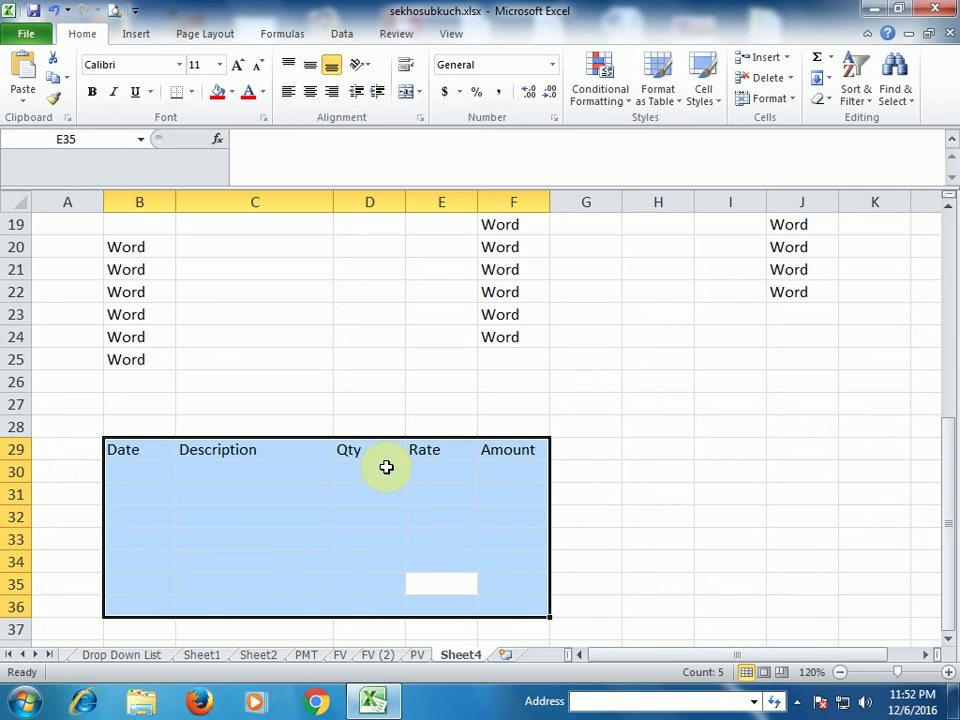
key(Tab)
key(Tab)
key(Tab)
key(Tab)
key(Tab)
key(Tab)
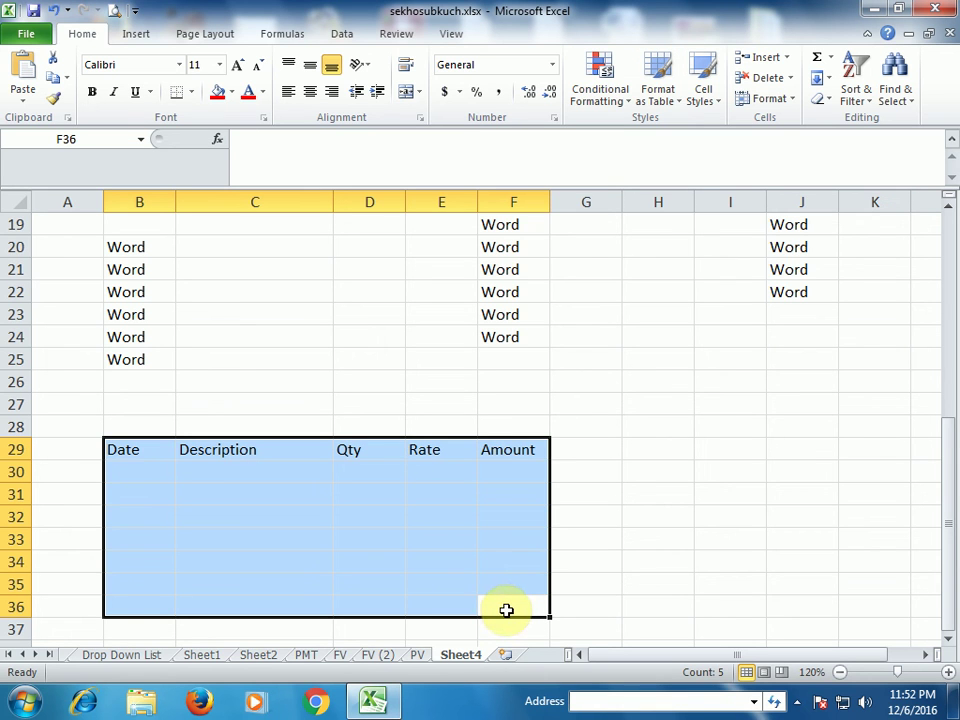
key(Tab)
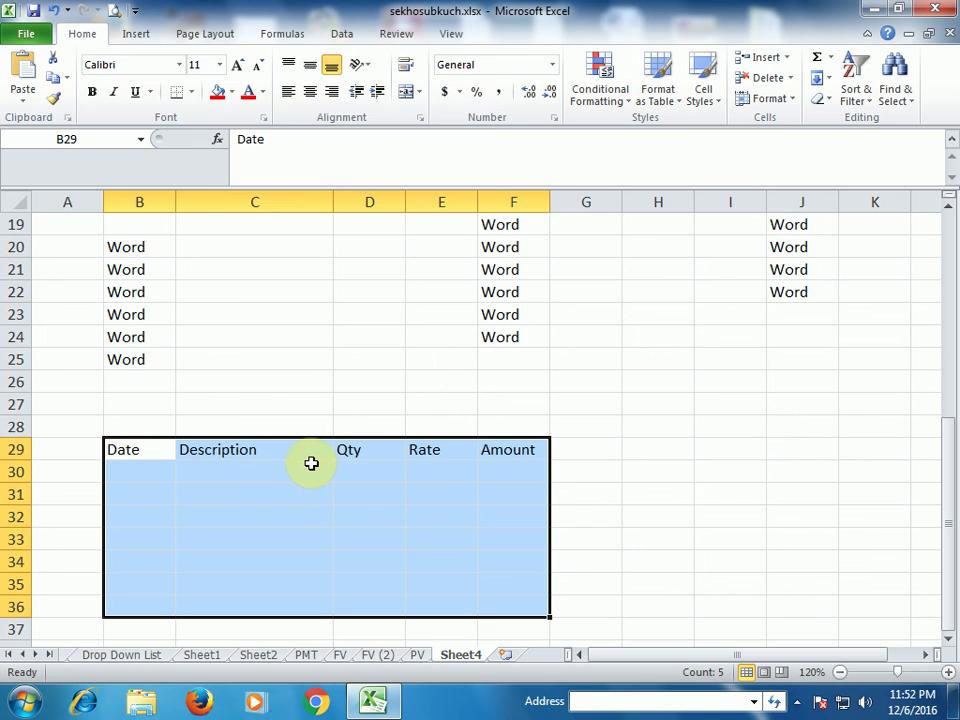
- Deselect the header block, scroll back to the top, and select cell C8
click(312, 408)
scroll(312, 408, up, 3)
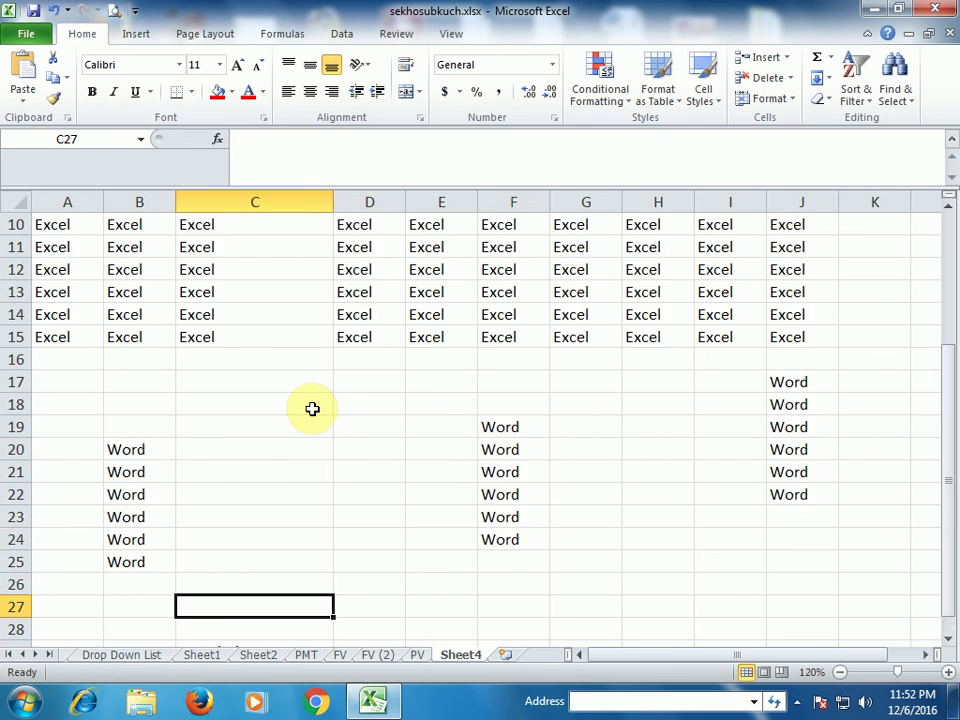
scroll(312, 408, up, 3)
click(303, 422)
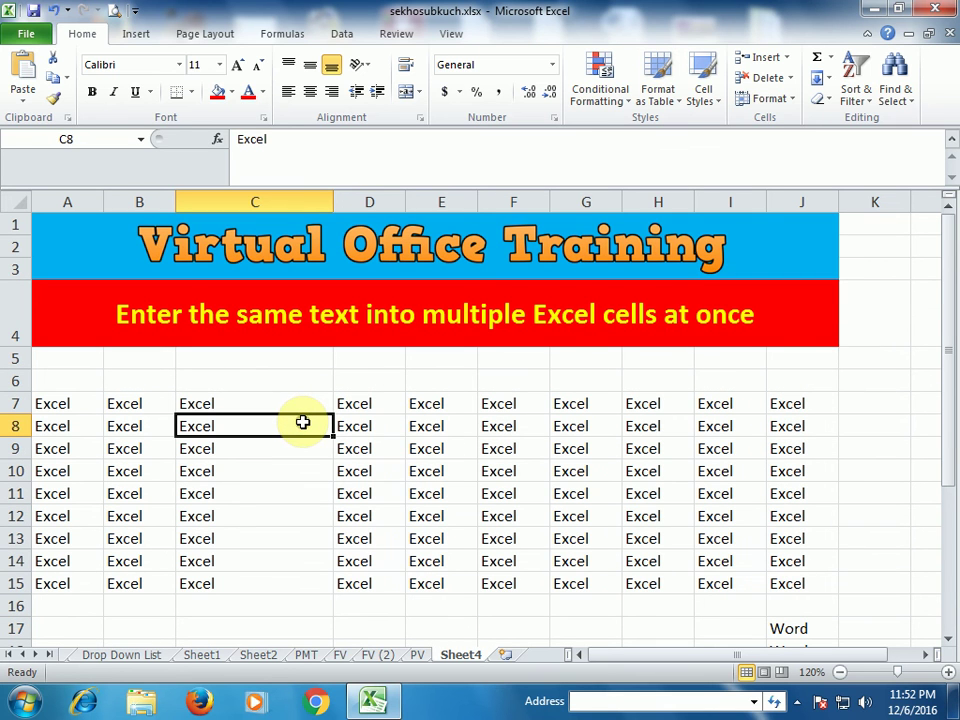